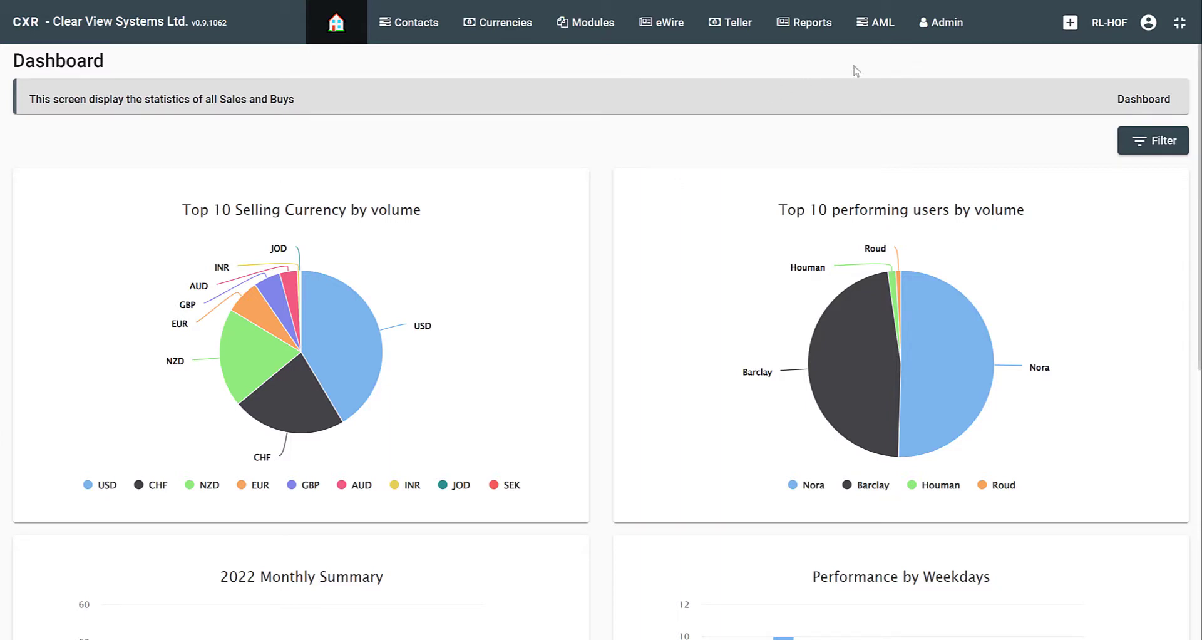
- Go to AML Rules and open a blank Add Rule form
left_click(880, 26)
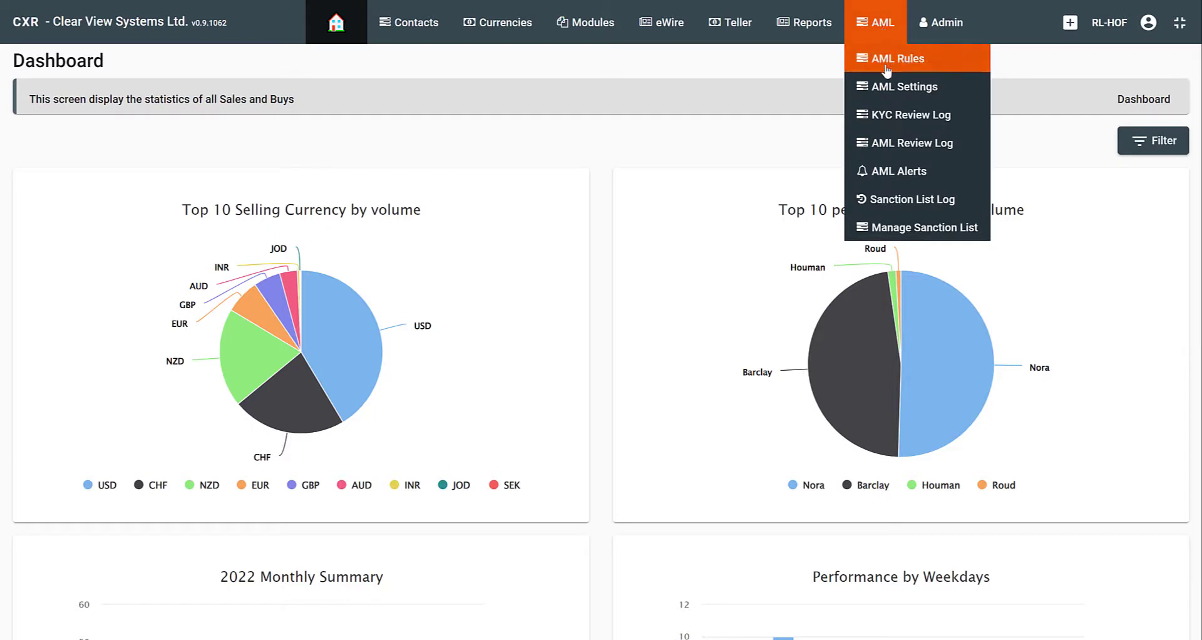
left_click(886, 66)
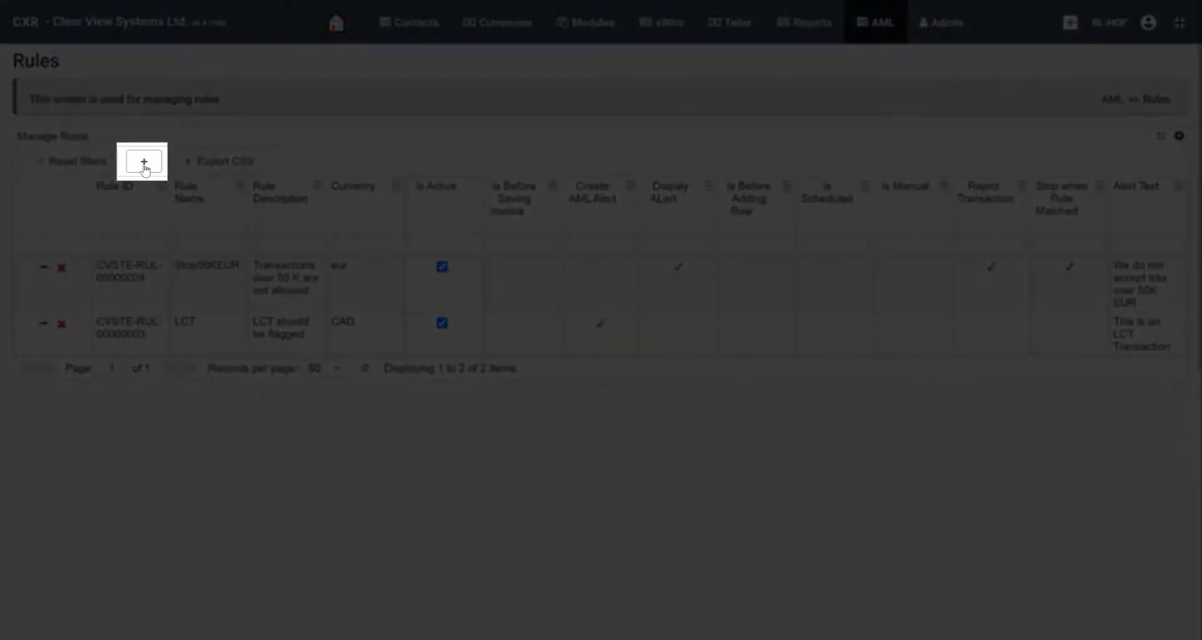
left_click(144, 164)
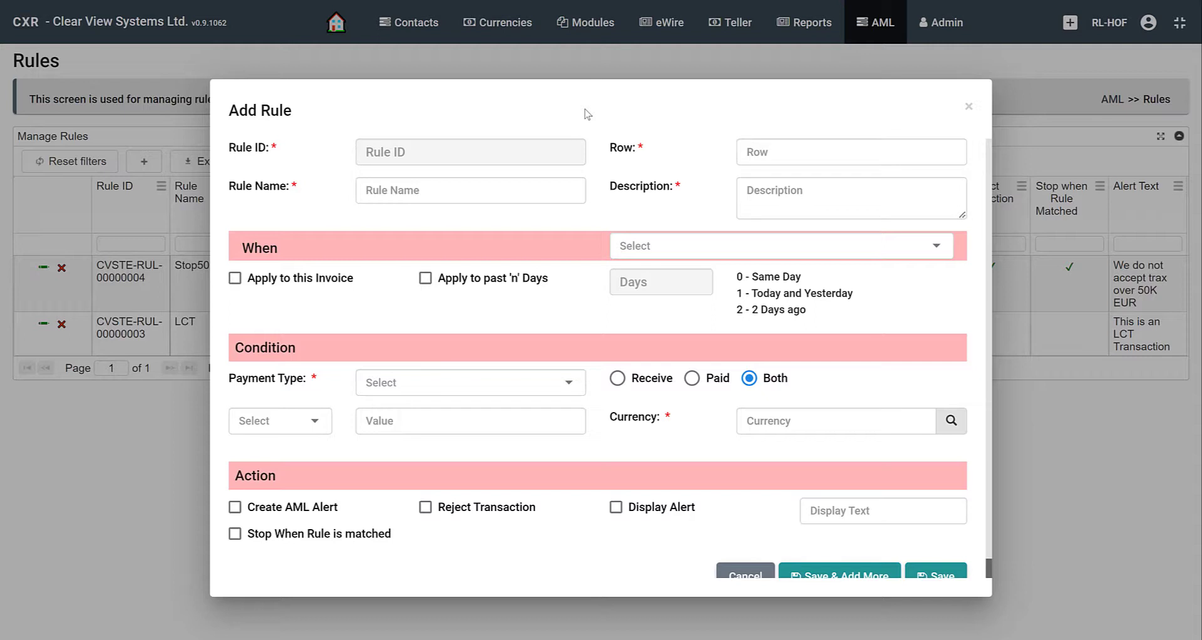
- Enter rule name LCT, description 'Large Cash Transactions > 10', and row 1
left_click(427, 195)
type("LCT")
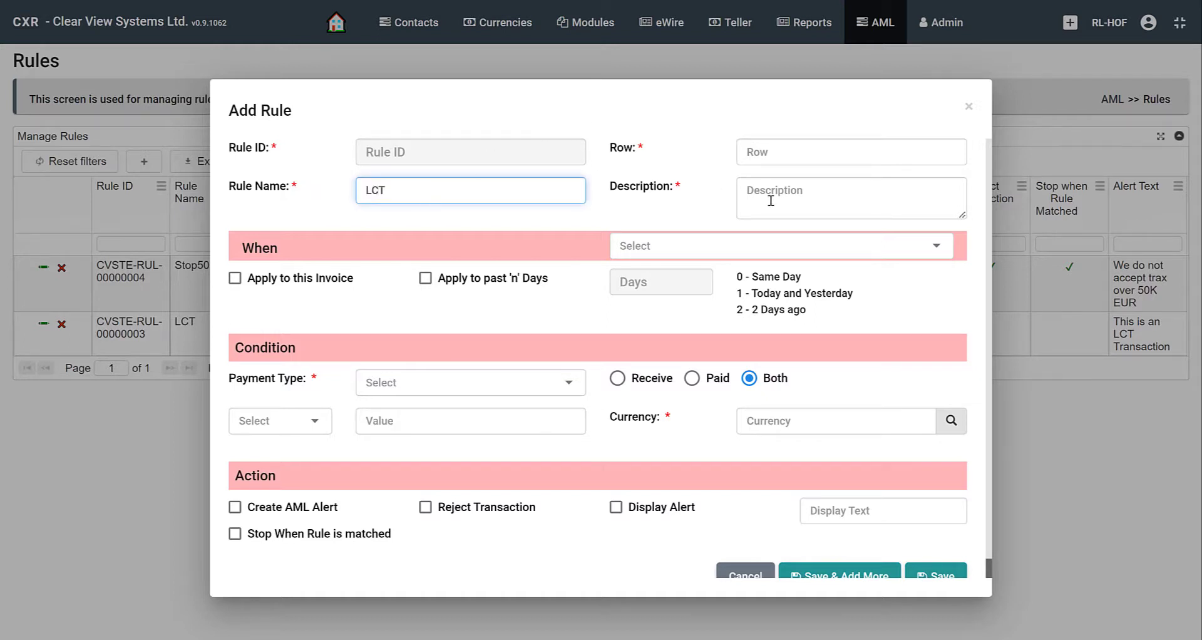
left_click(772, 195)
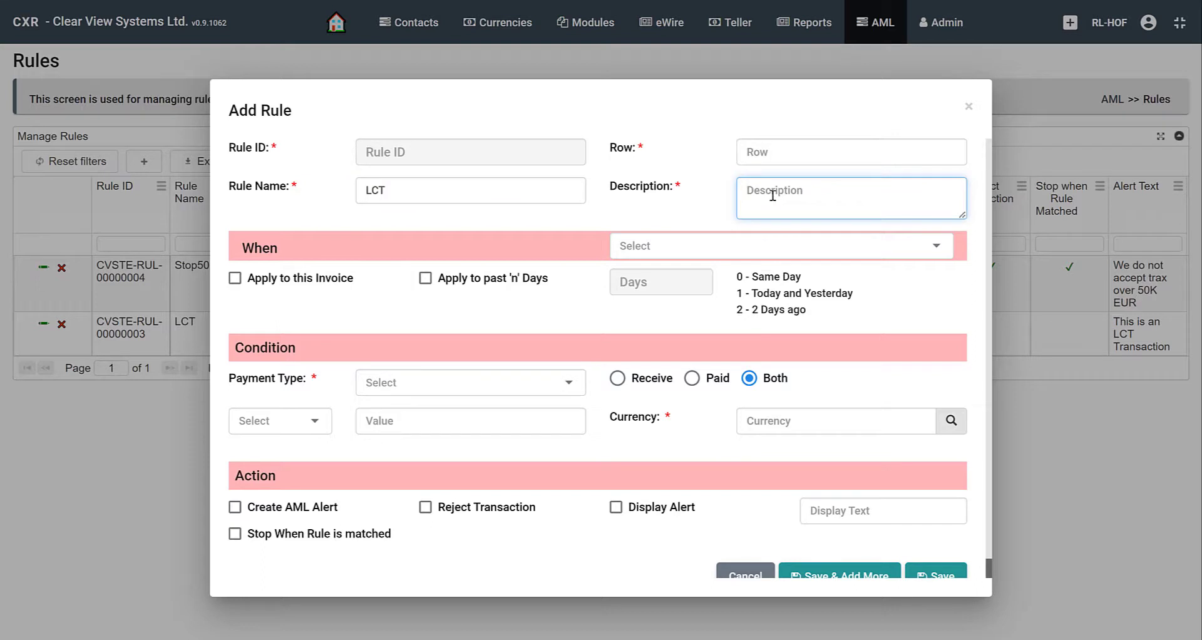
type("Large Cash Transactions")
type(" > 10")
left_click(787, 161)
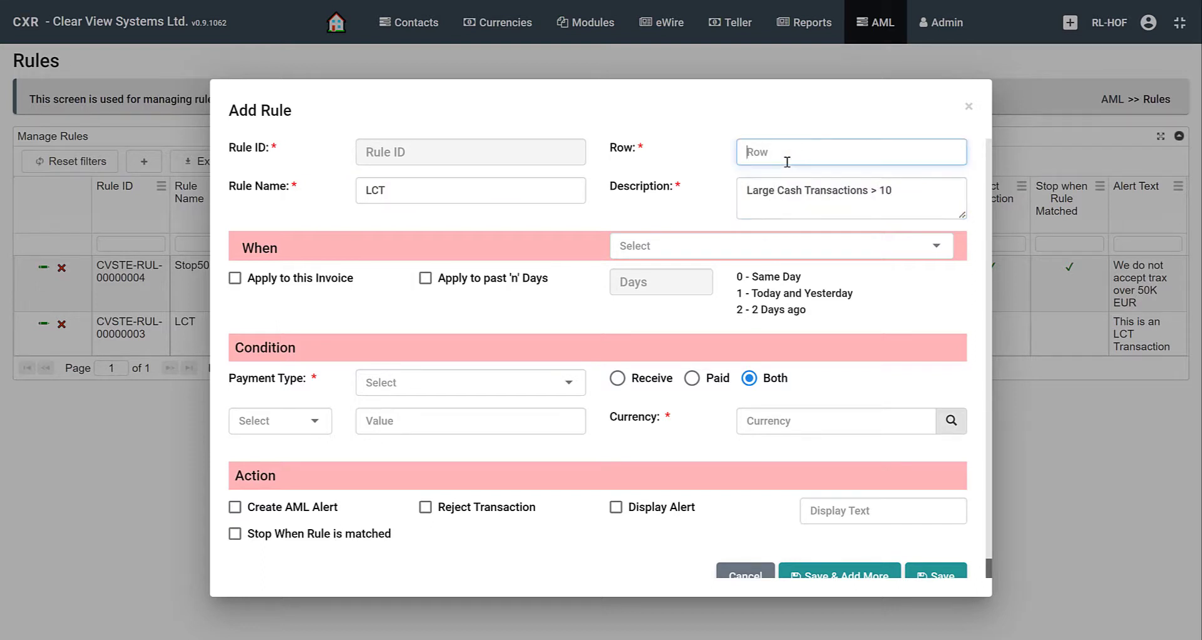
type("1")
key("Tab")
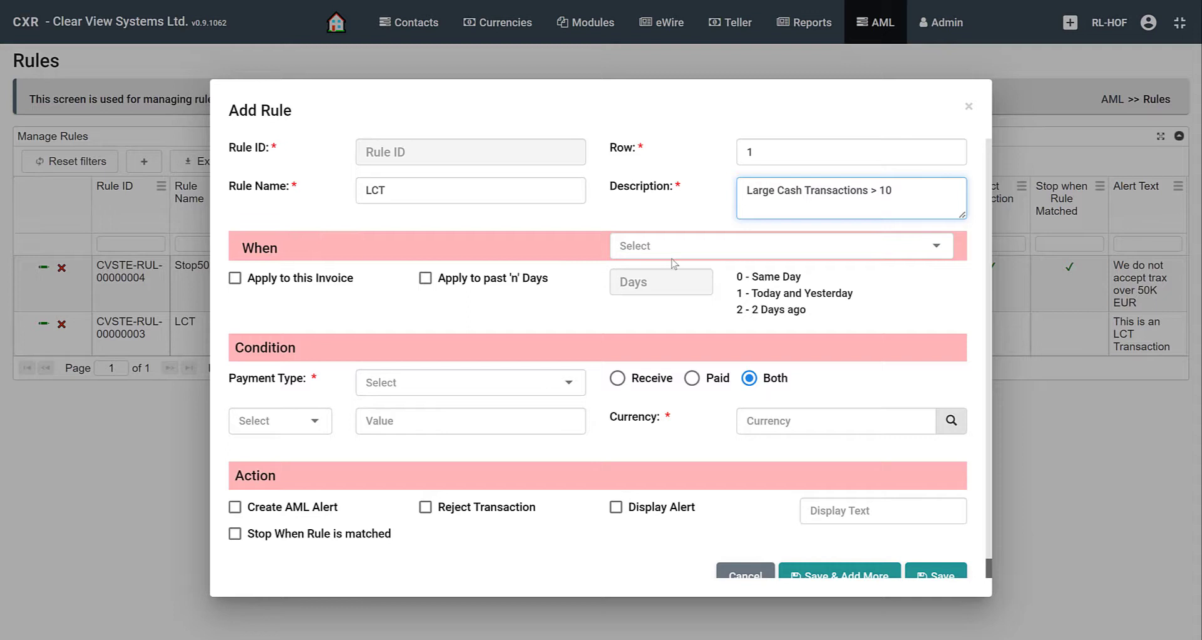
- Trigger the rule 'Before saving Invoice' and scope it to 'Apply to this Invoice'
left_click(939, 256)
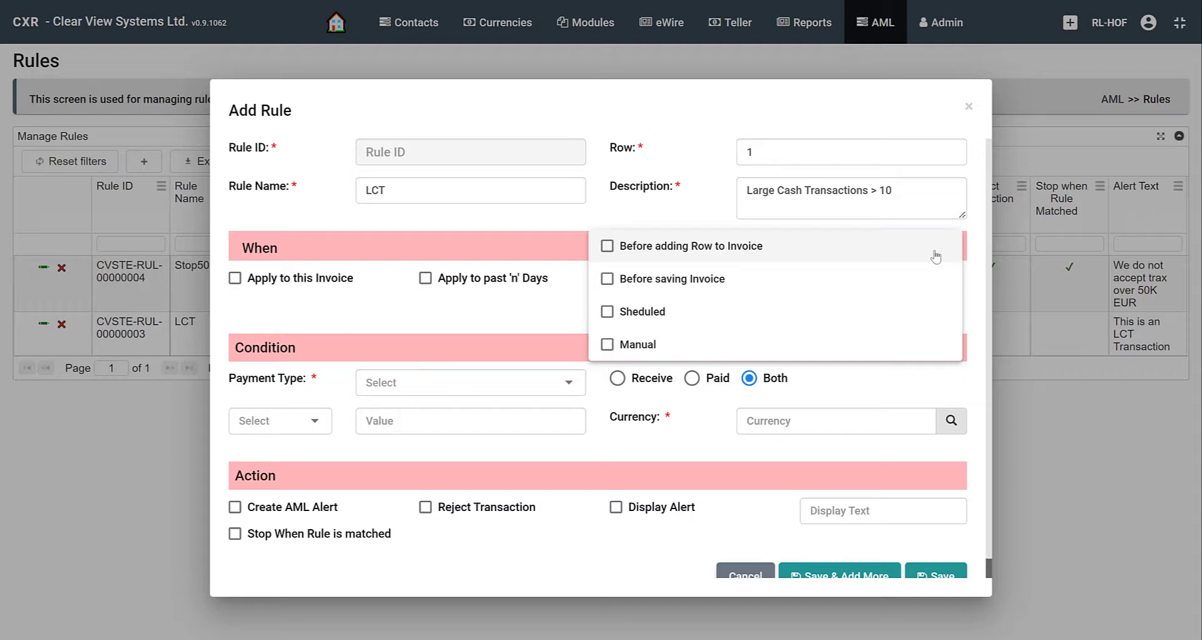
left_click(674, 288)
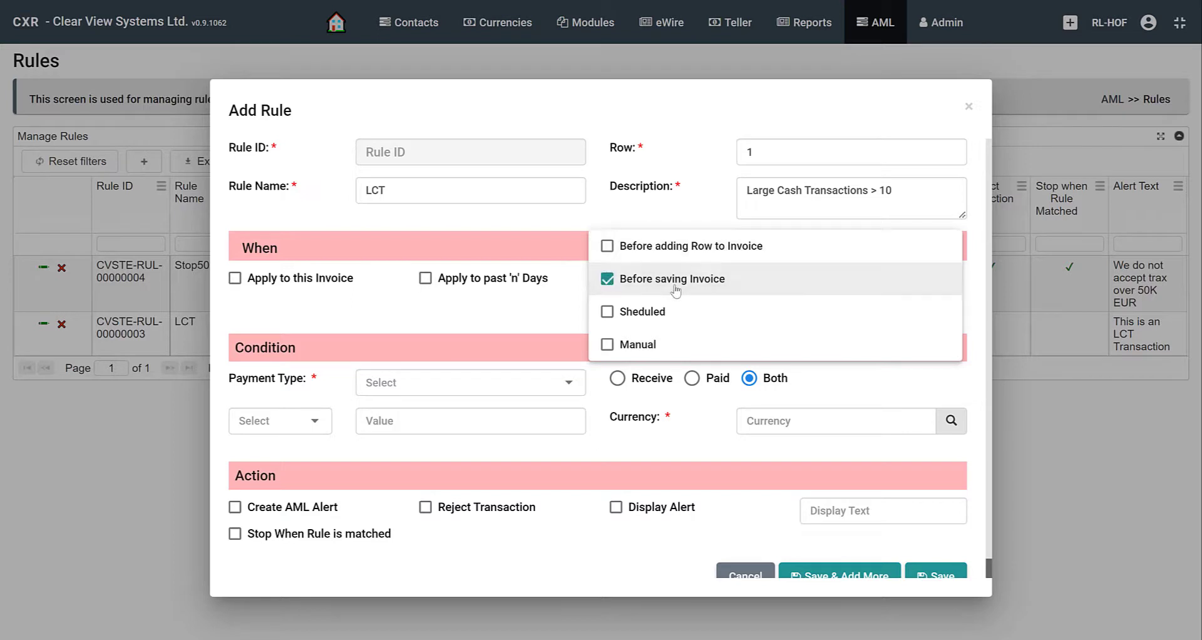
left_click(455, 308)
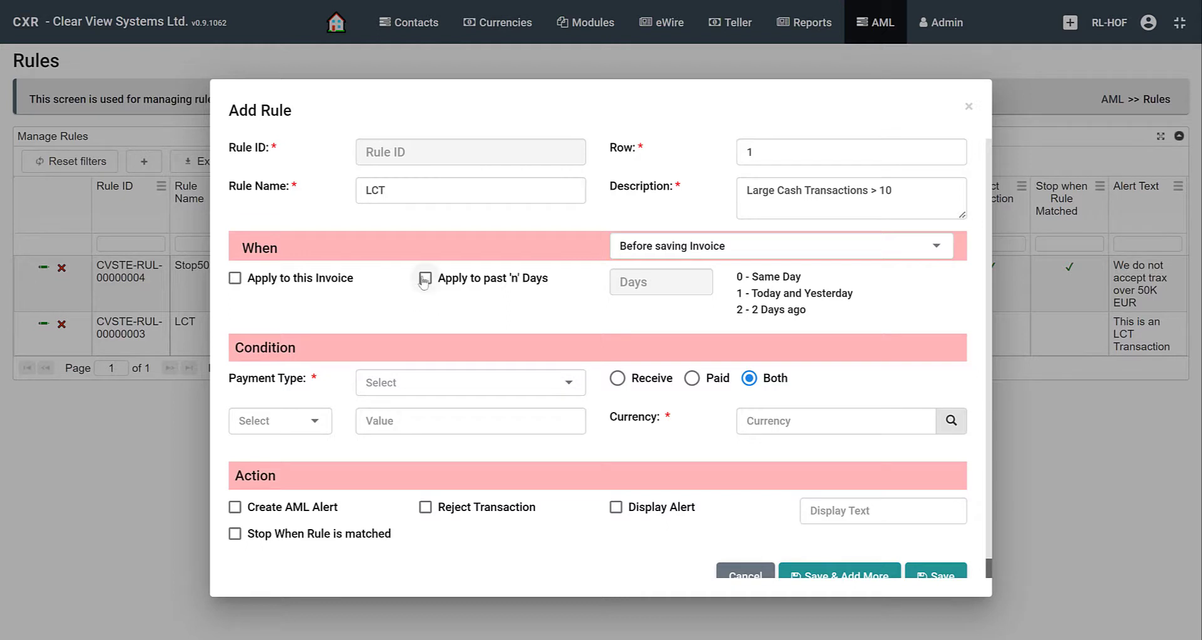
left_click(425, 279)
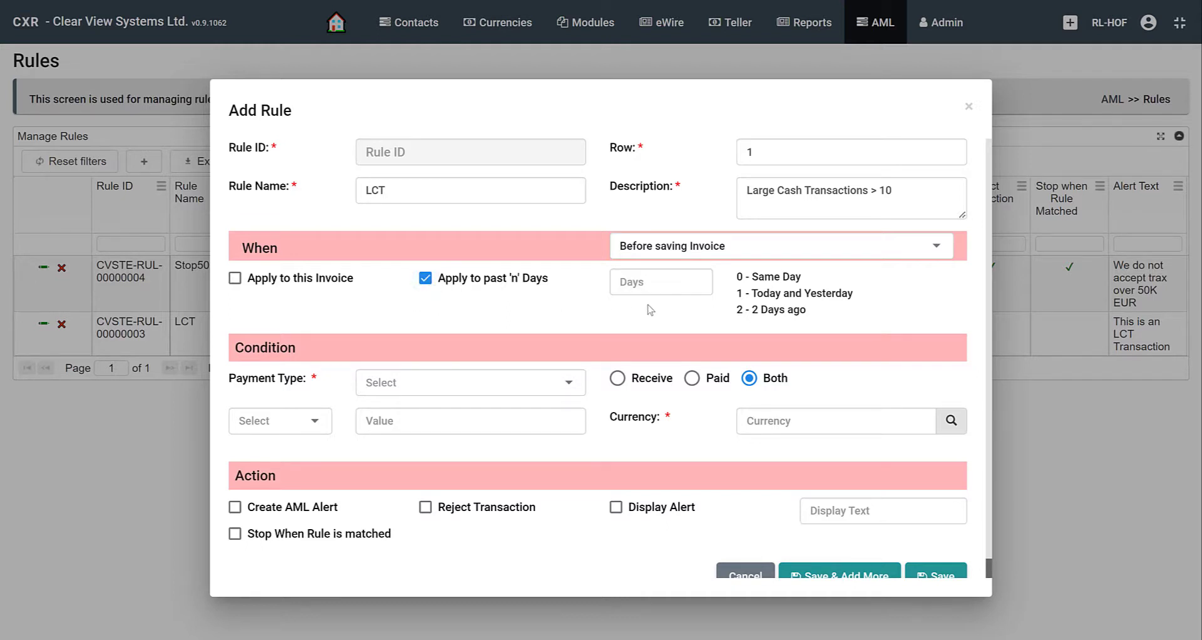
left_click(635, 281)
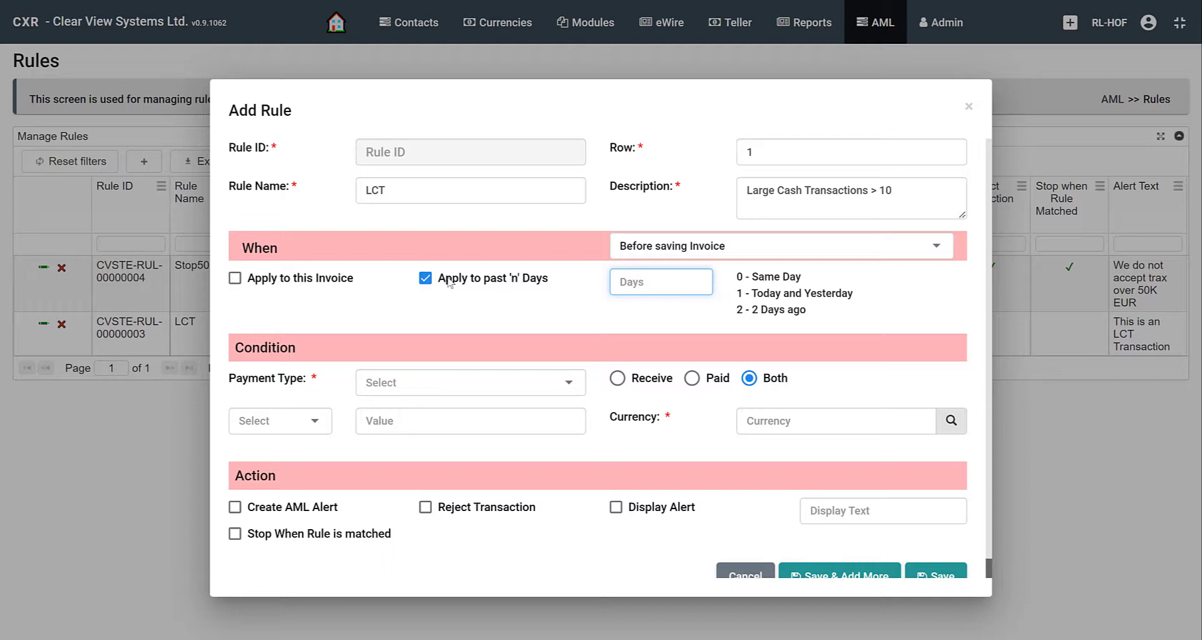
left_click(235, 279)
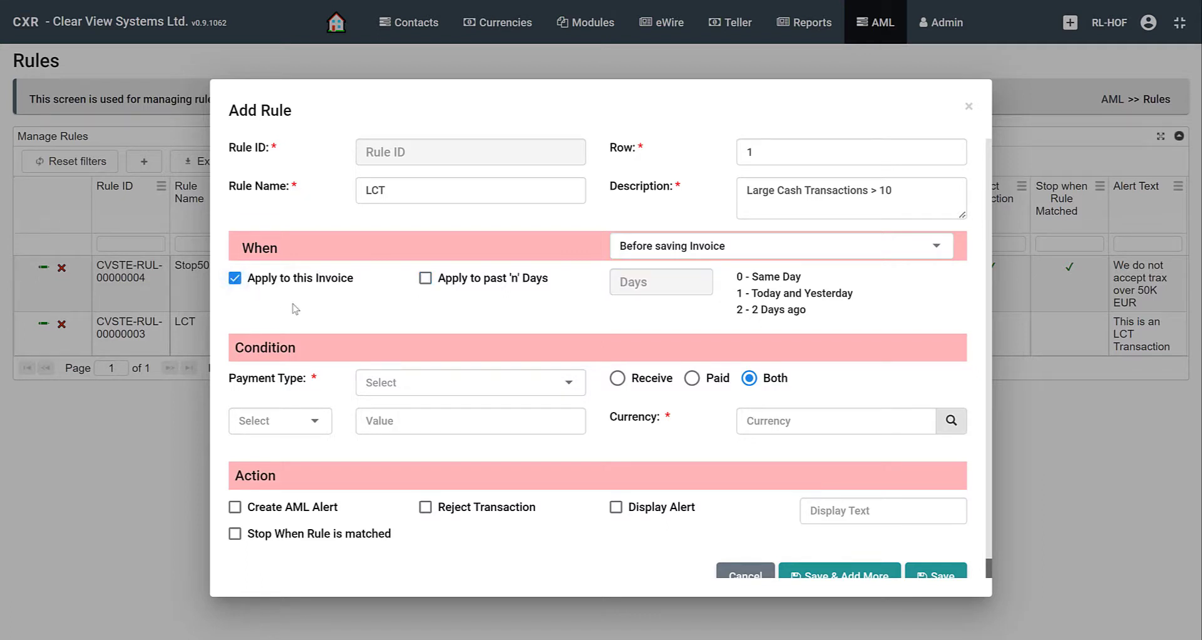
- Set the condition to Cash payment type with 'Amount >=' 10000
left_click(454, 382)
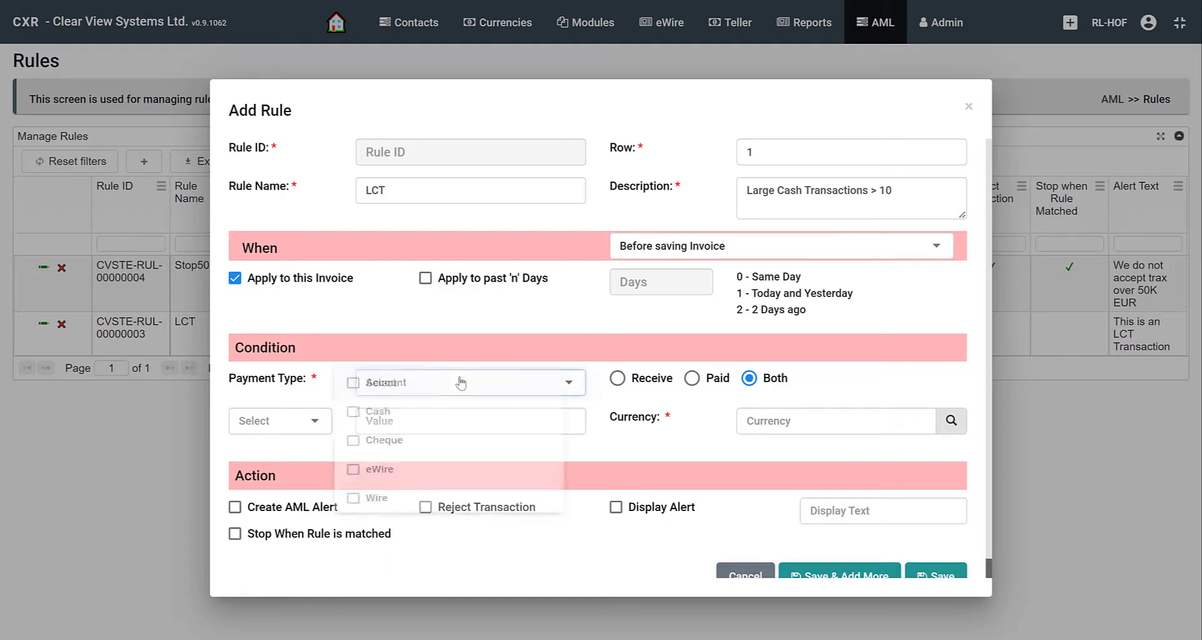
left_click(385, 421)
left_click(846, 384)
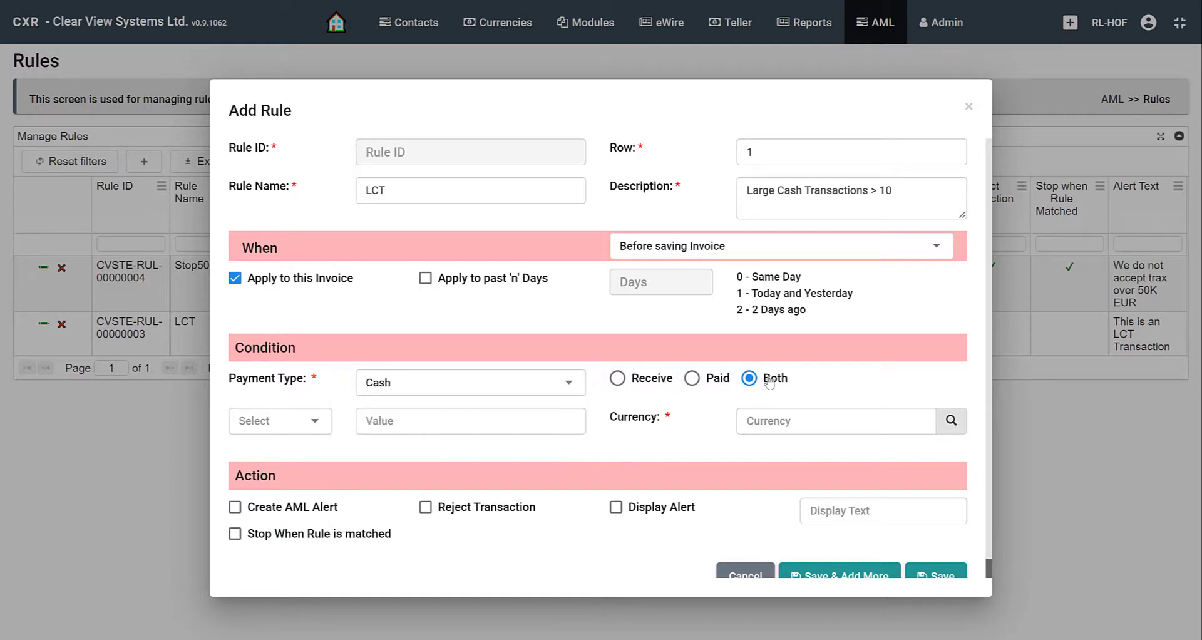
left_click(313, 423)
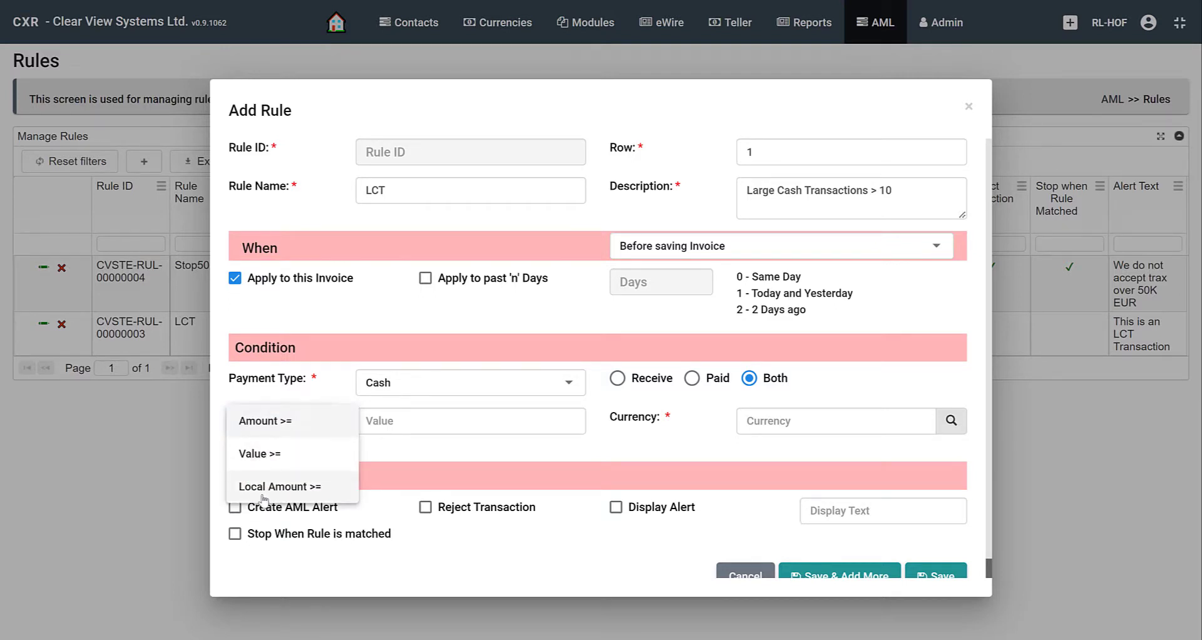
left_click(284, 423)
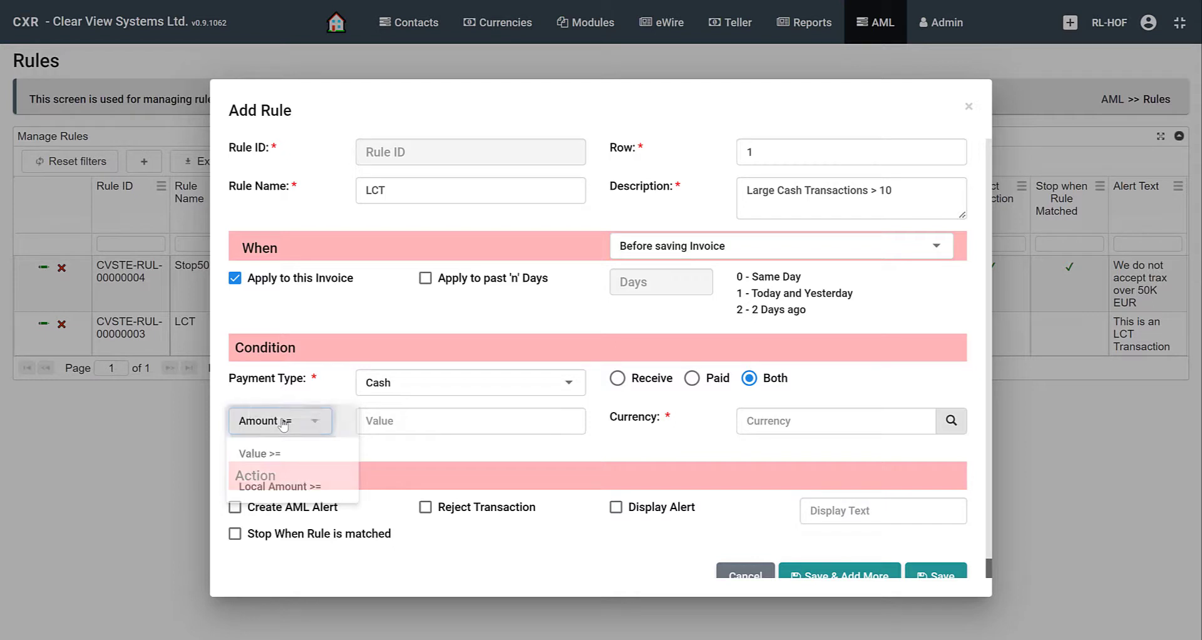
left_click(439, 415)
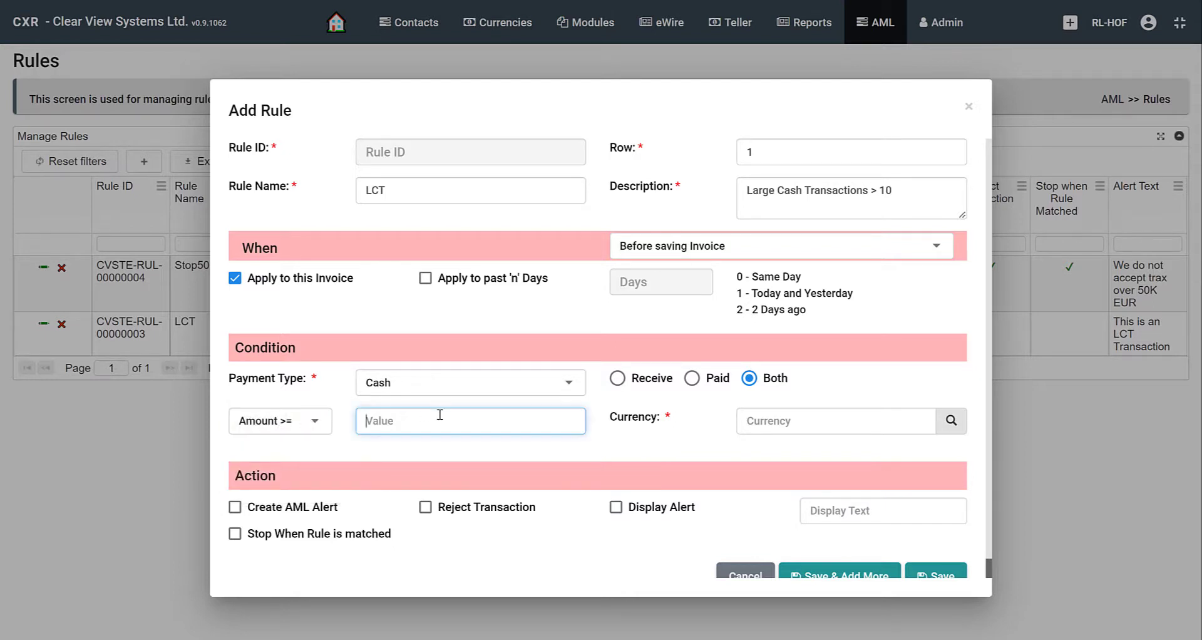
type("1000")
type("0")
- Choose CAD from the Pick Currency list as the rule's currency
left_click(951, 421)
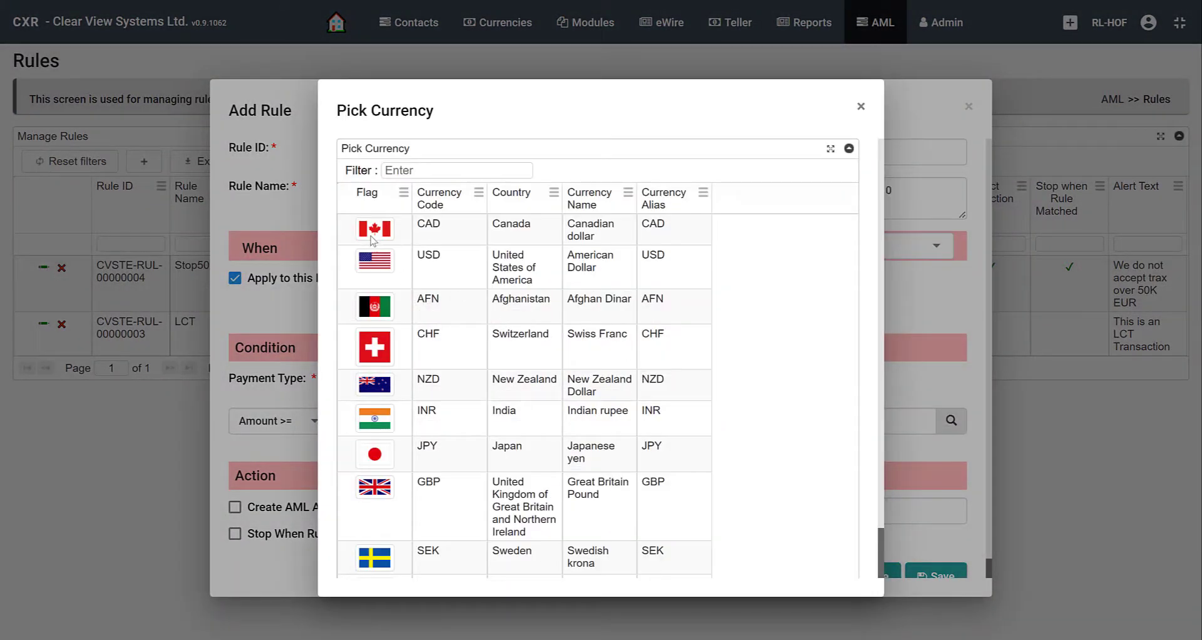
double_click(373, 234)
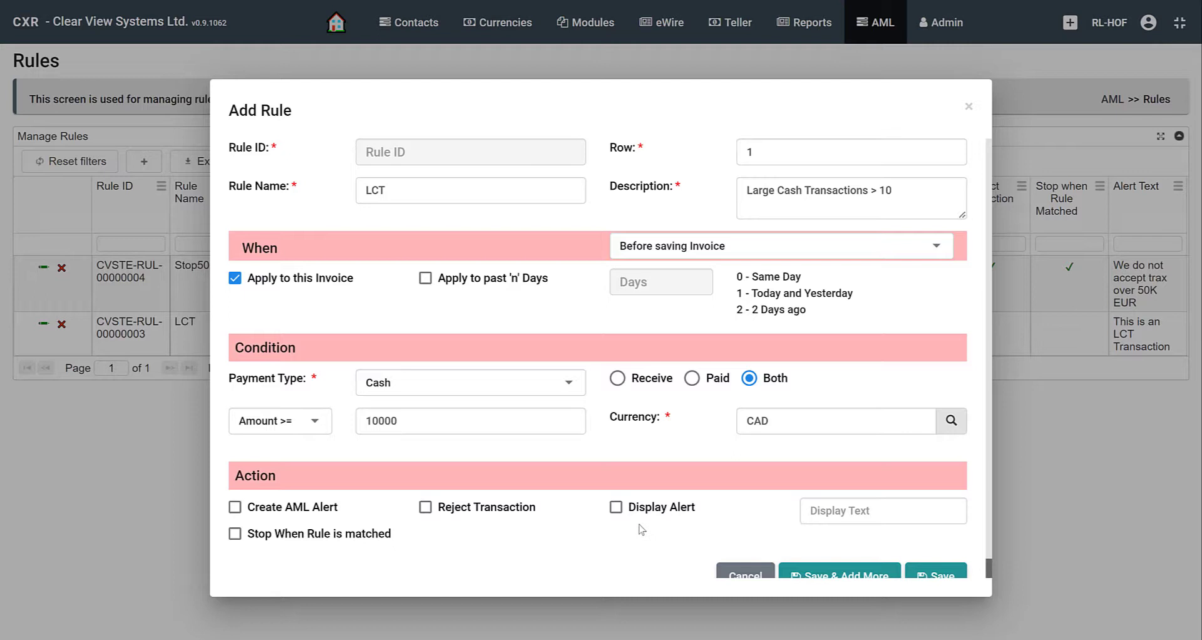
- Enable Display Alert with the text 'Collect More Information for LCT'
left_click(616, 506)
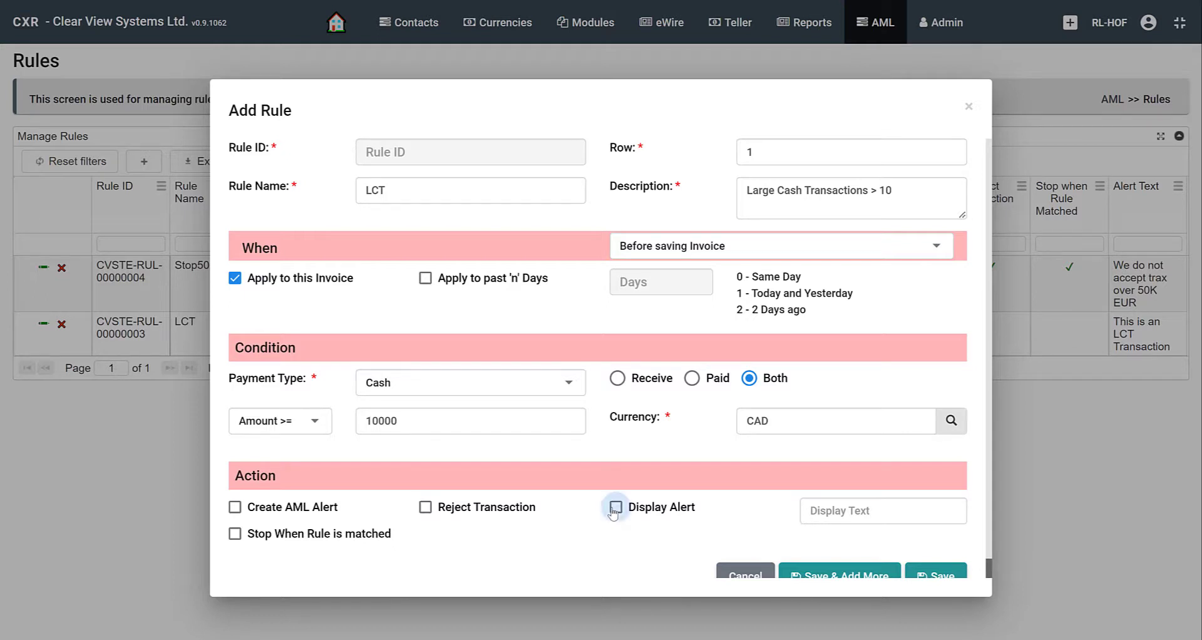
left_click(831, 507)
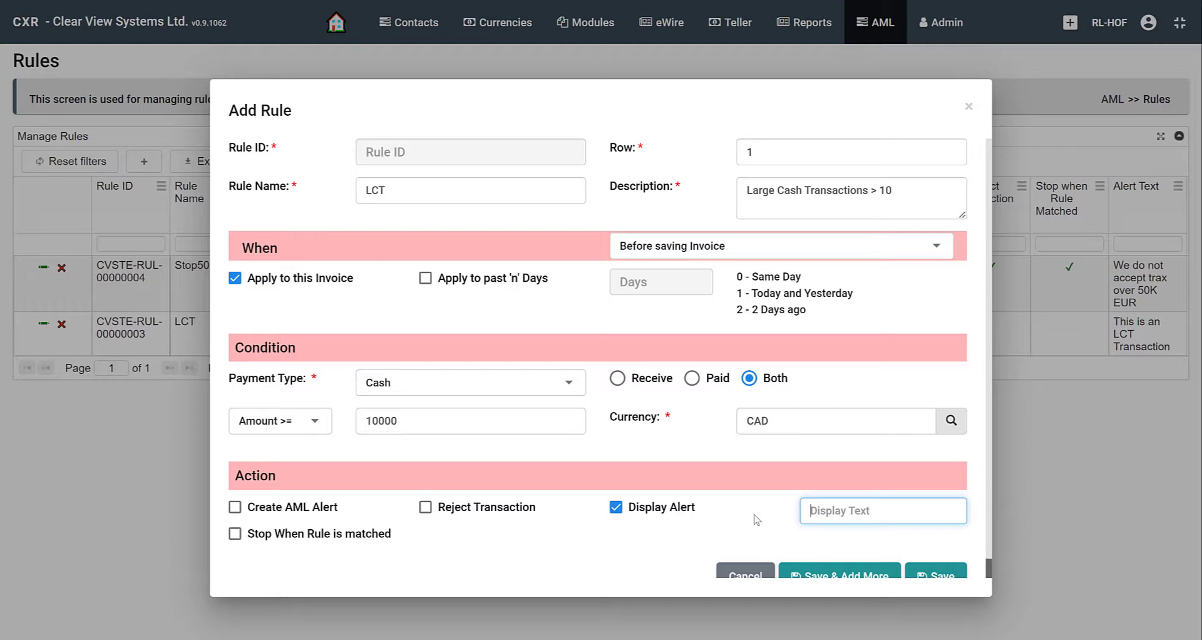
type("Collect More In")
type("formation ")
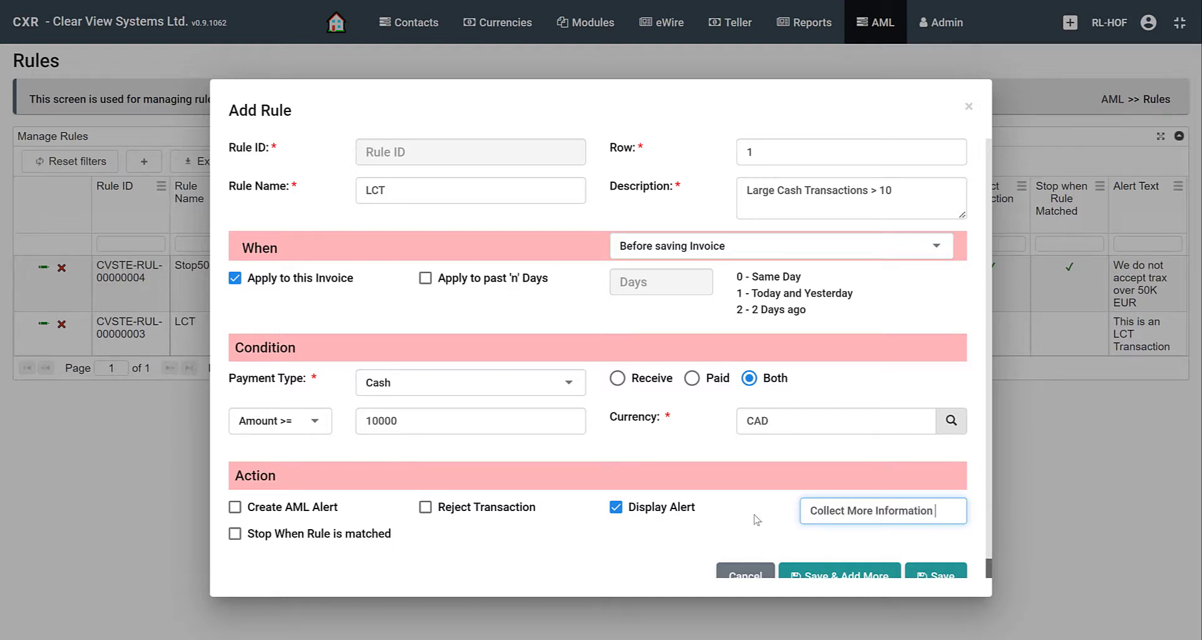
type("for LCT")
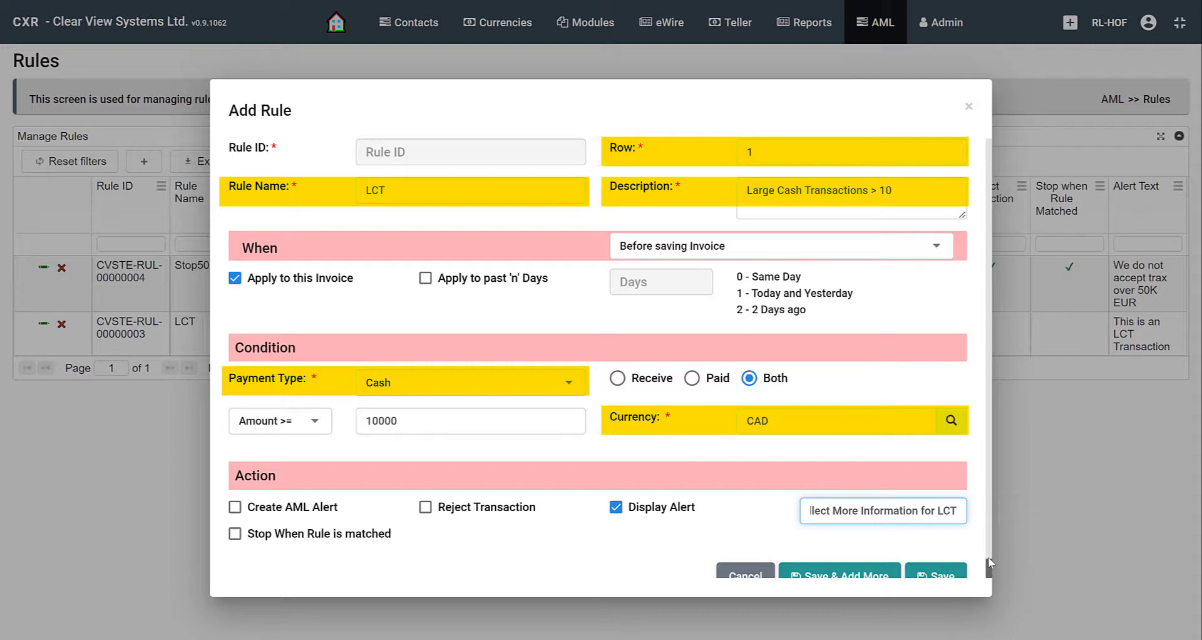
scroll(988, 559, "down", 2)
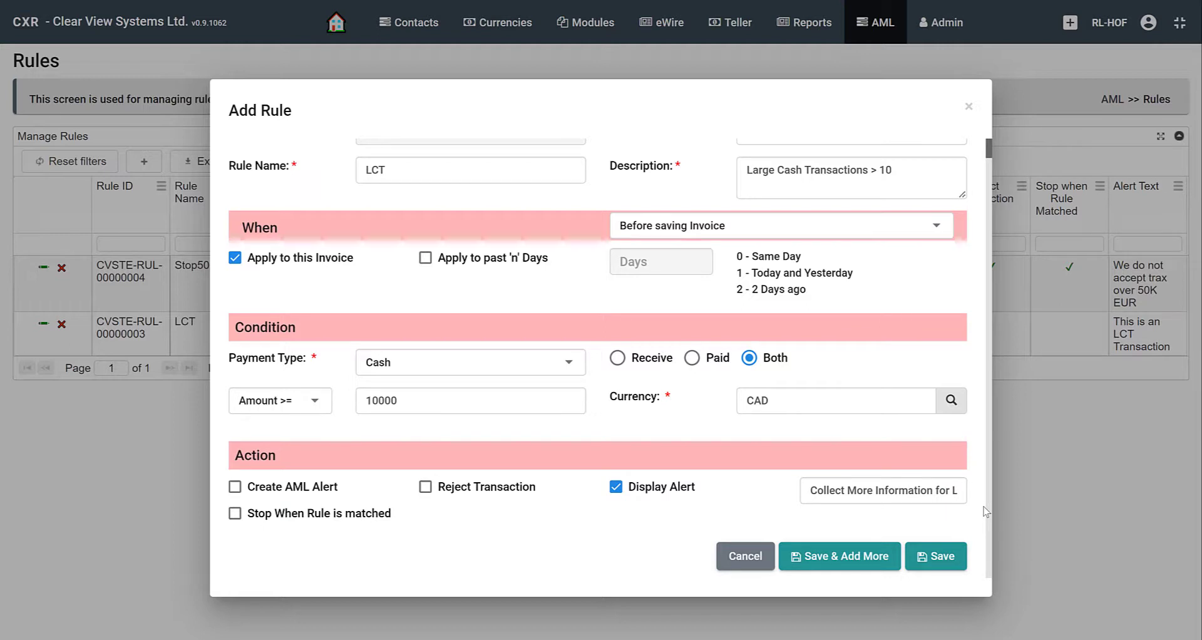
- Save the completed LCT rule from the Add Rule form
left_click(948, 559)
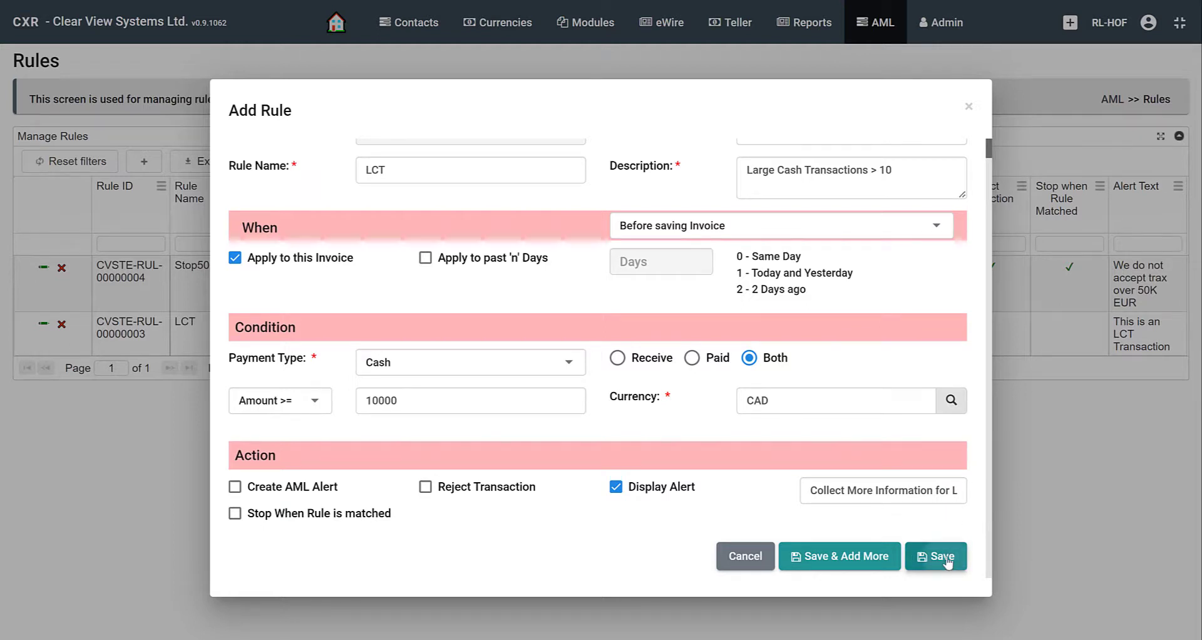